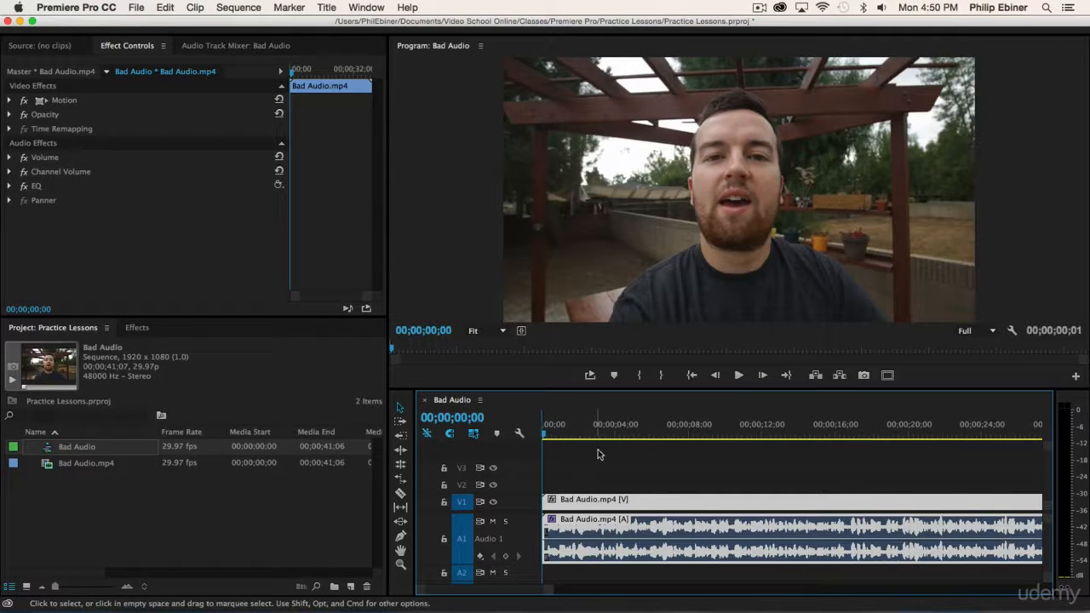
Play the Bad Audio sequence from the start to hear the original sound
key(space)
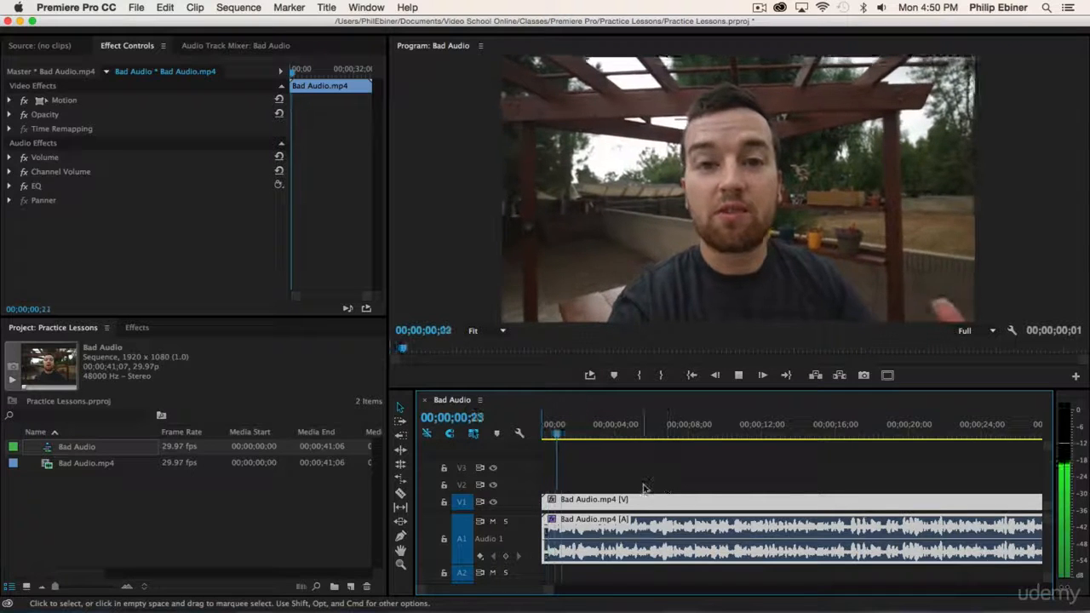
drag(595, 435, 406, 424)
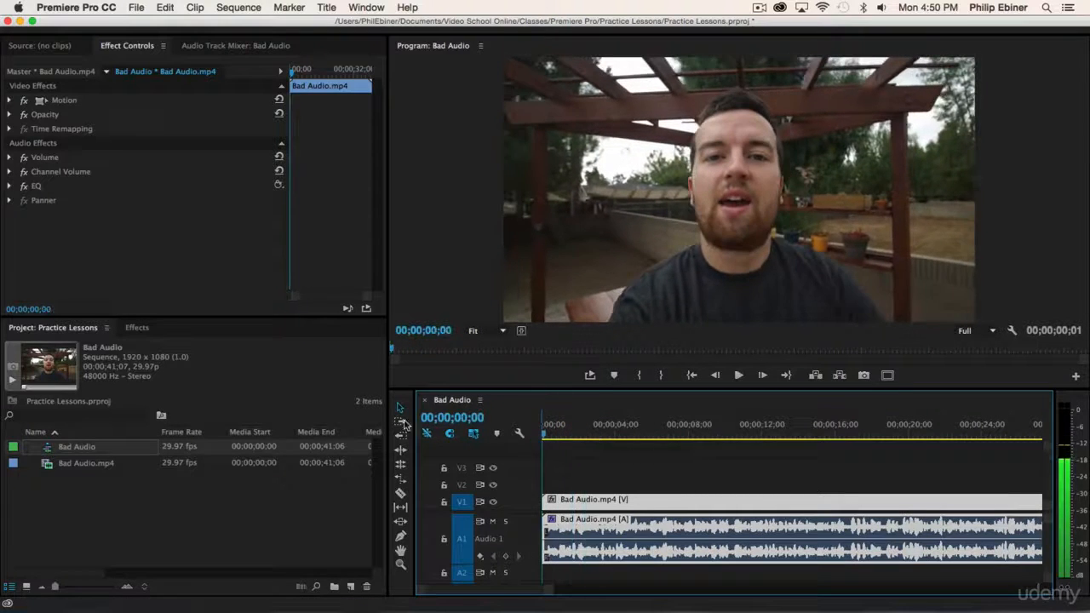
key(space)
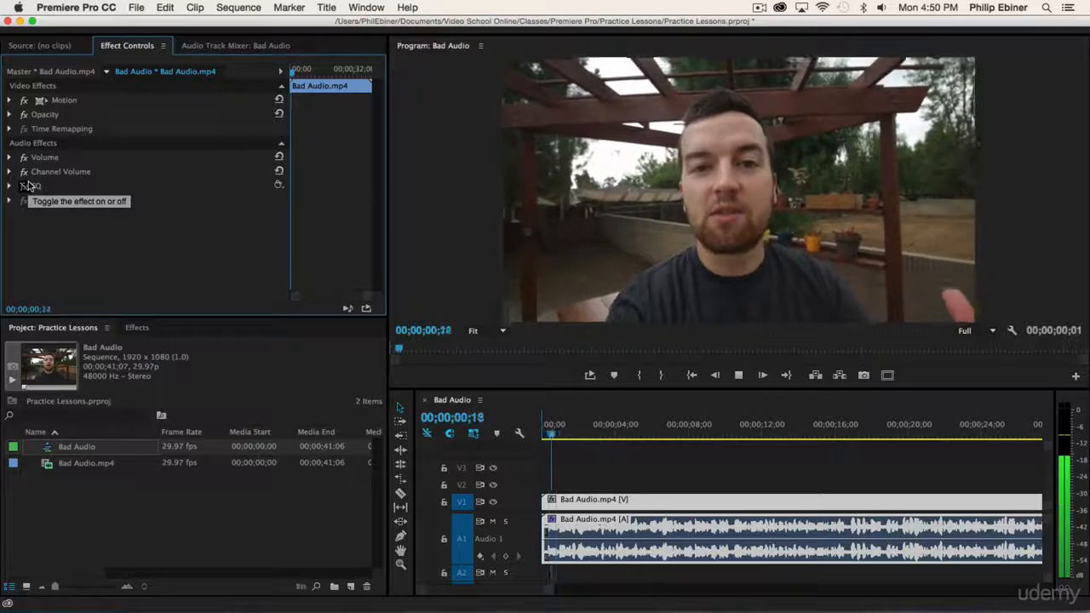
key(space)
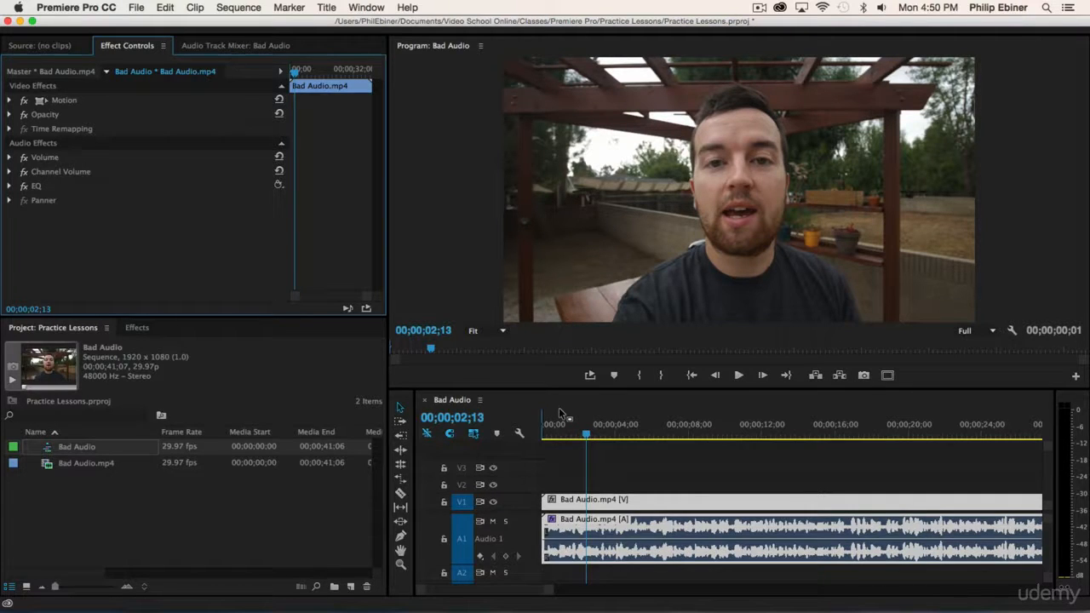
Delete the EQ effect from Bad Audio.mp4, listen, and zoom the timeline in at 16;14
click(613, 483)
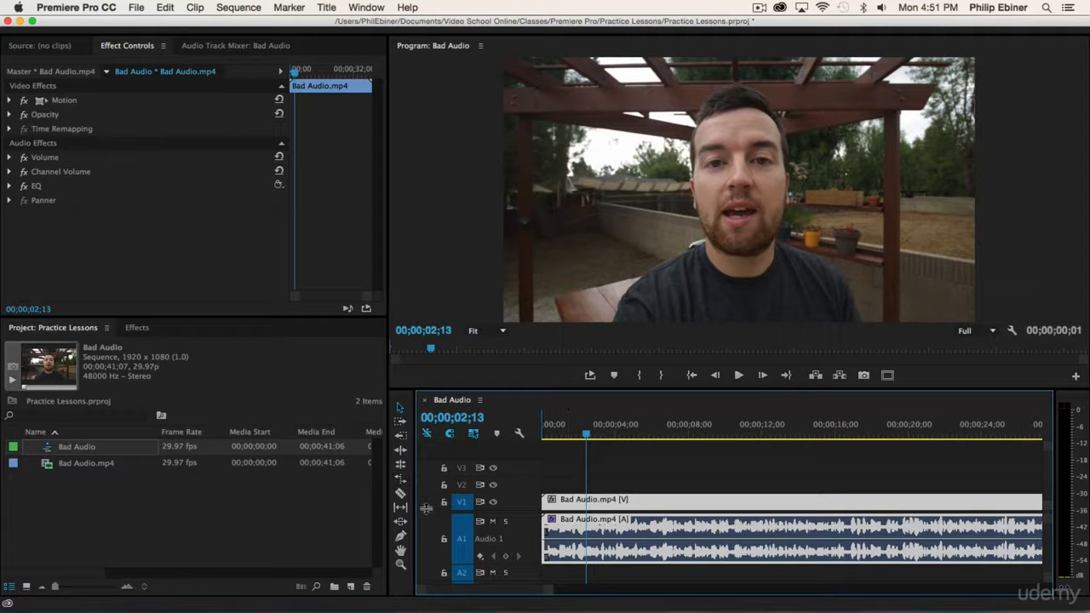
click(38, 189)
key(Delete)
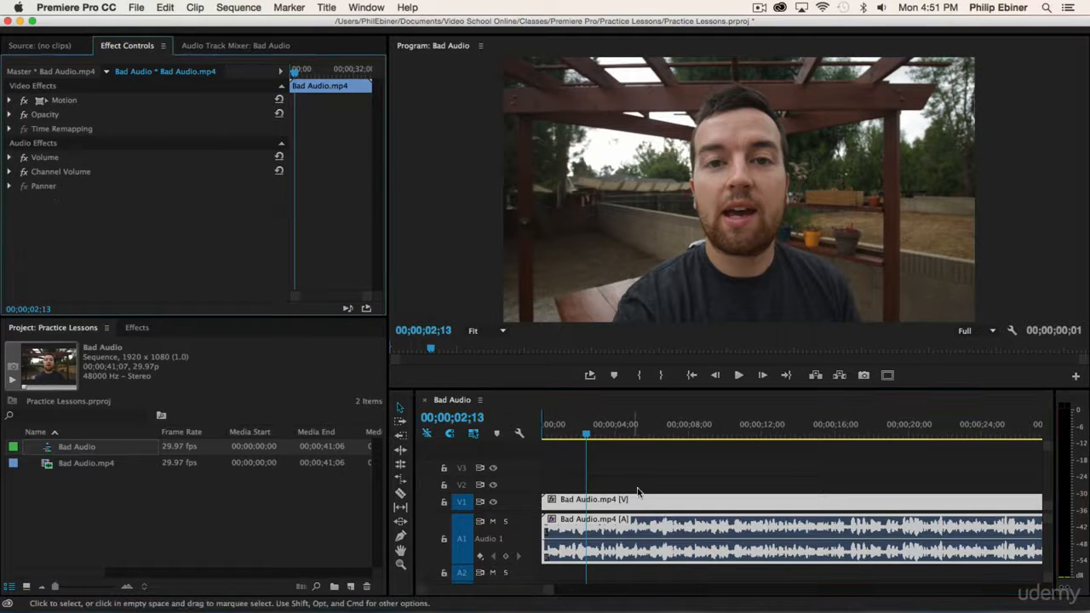
key(space)
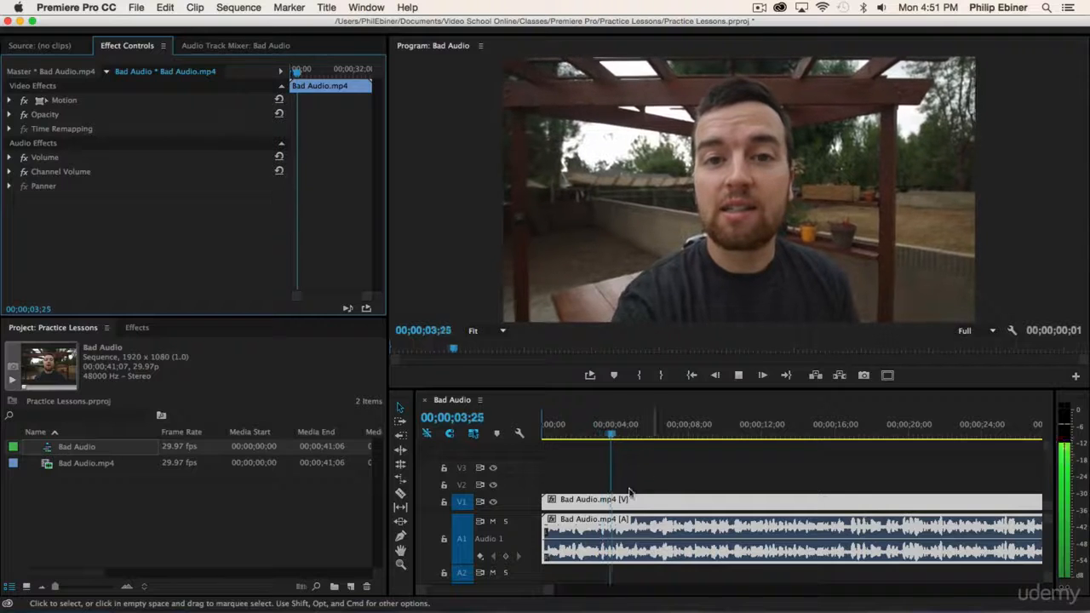
key(space)
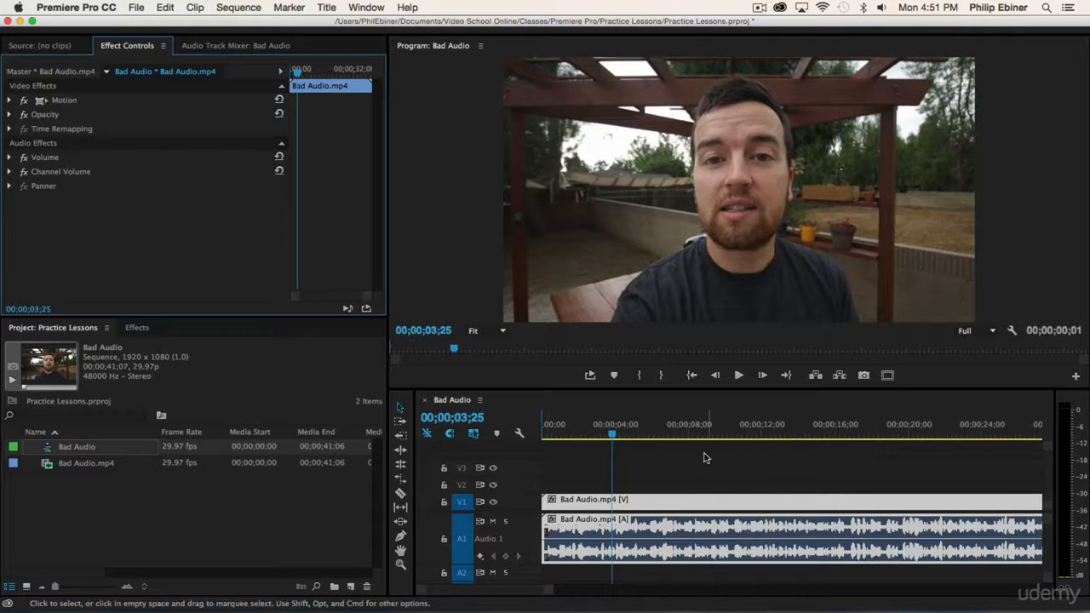
click(843, 426)
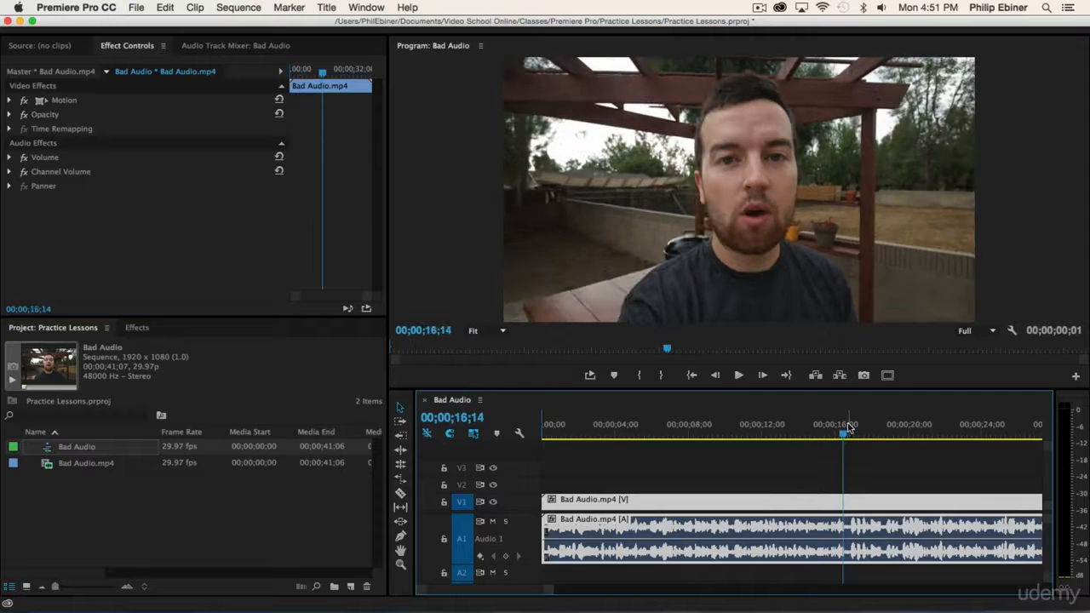
key(equal)
key(equal)
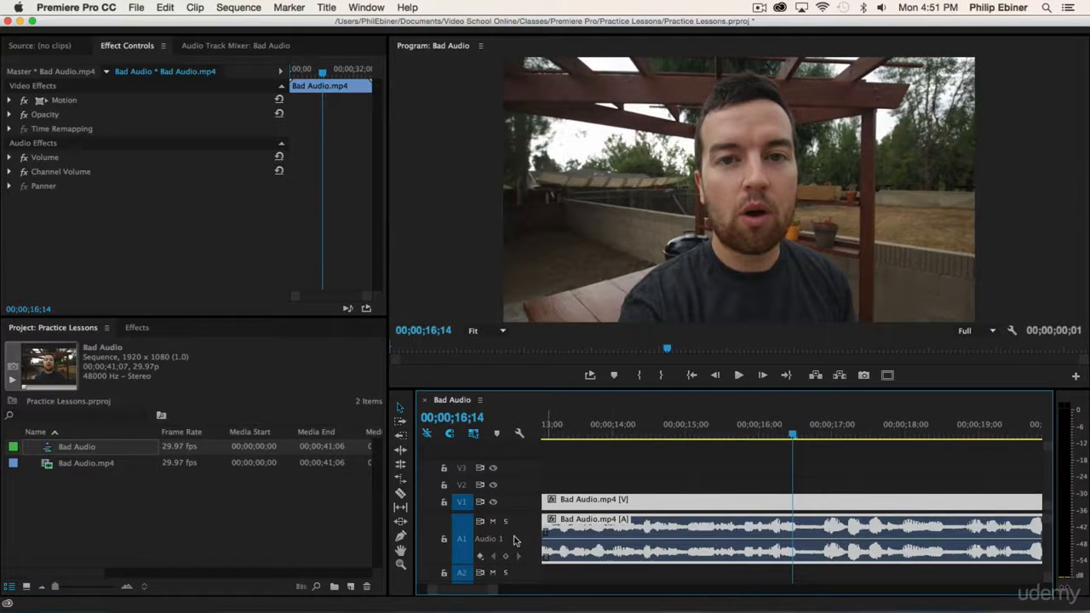
Set an In point at 16;17 and an Out point at 16;25, then enable loop playback
mouse_move(794, 435)
mouse_down()
mouse_move(812, 436)
mouse_move(800, 436)
mouse_up()
key(i)
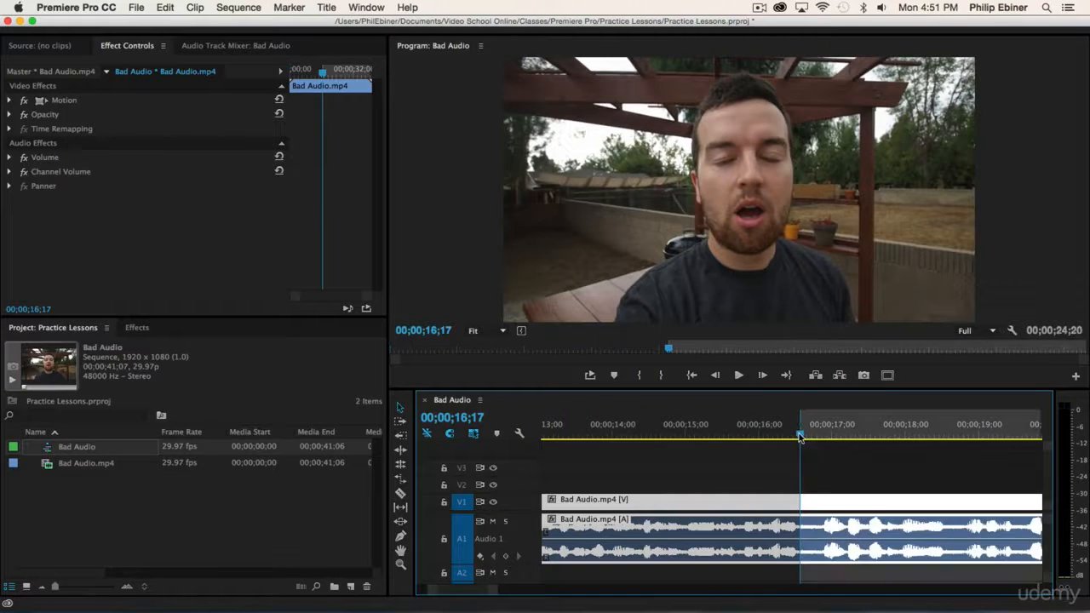
click(823, 436)
drag(823, 440, 820, 437)
key(o)
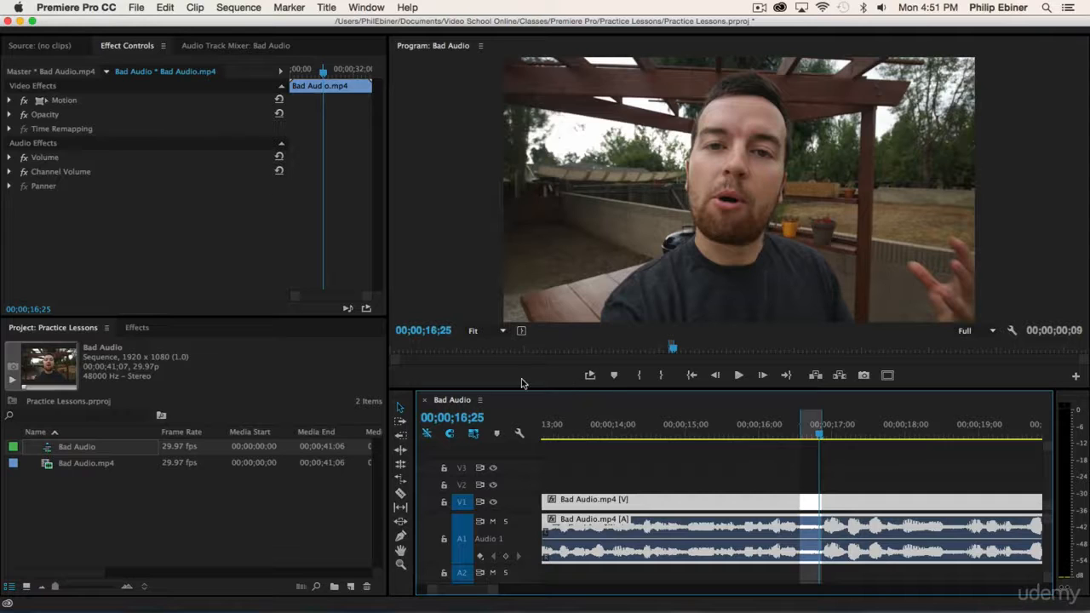
click(589, 375)
click(1076, 378)
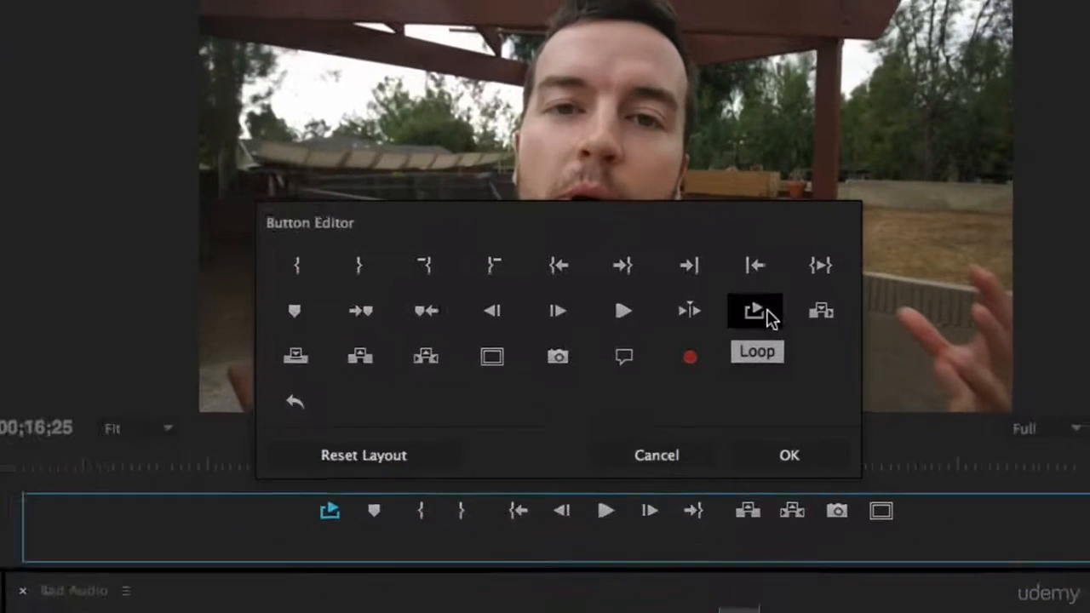
drag(754, 313, 640, 359)
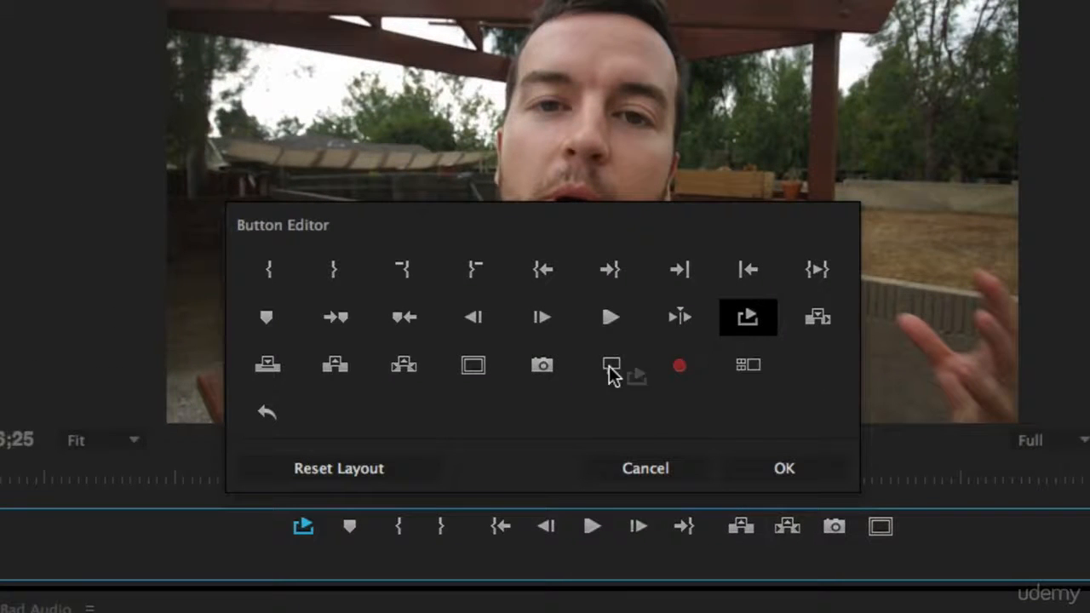
drag(656, 557, 756, 317)
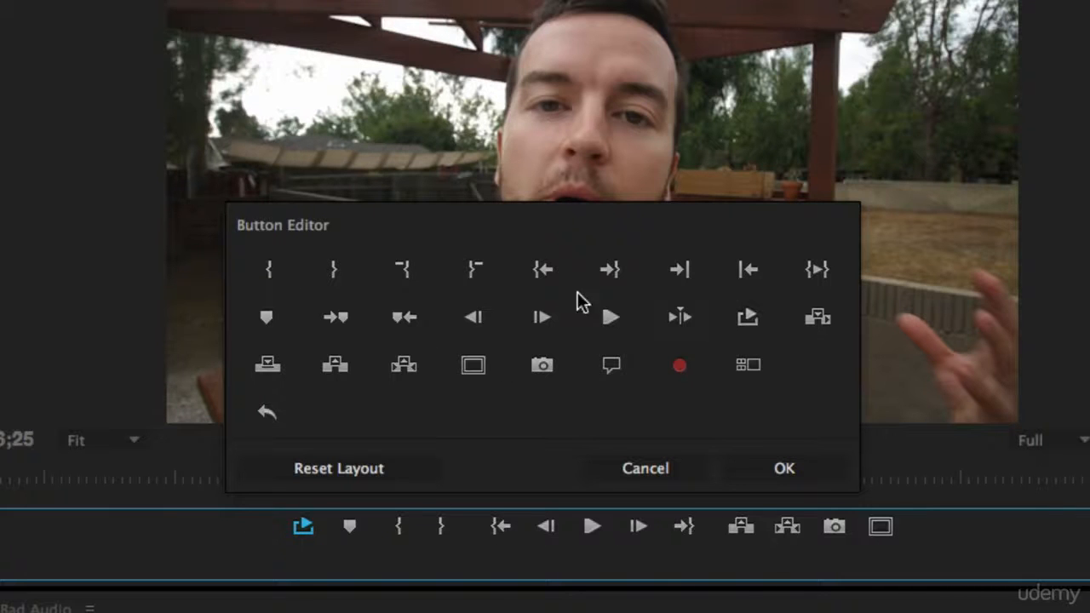
click(671, 469)
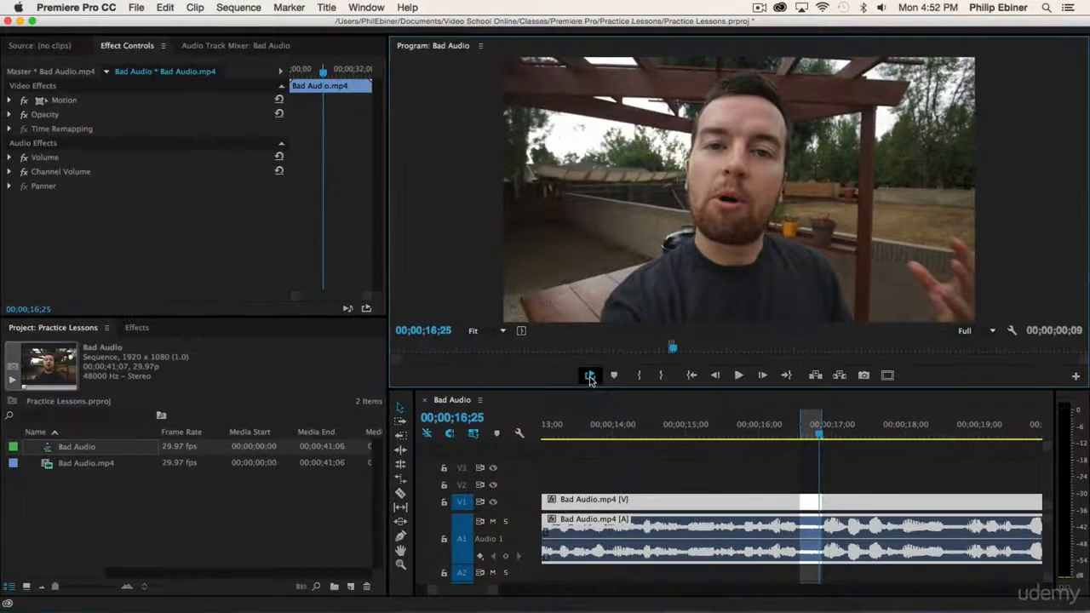
Loop the range, drag EQ from an 'eq' effects search onto Bad Audio.mp4, and open its Custom Setup editor
click(738, 375)
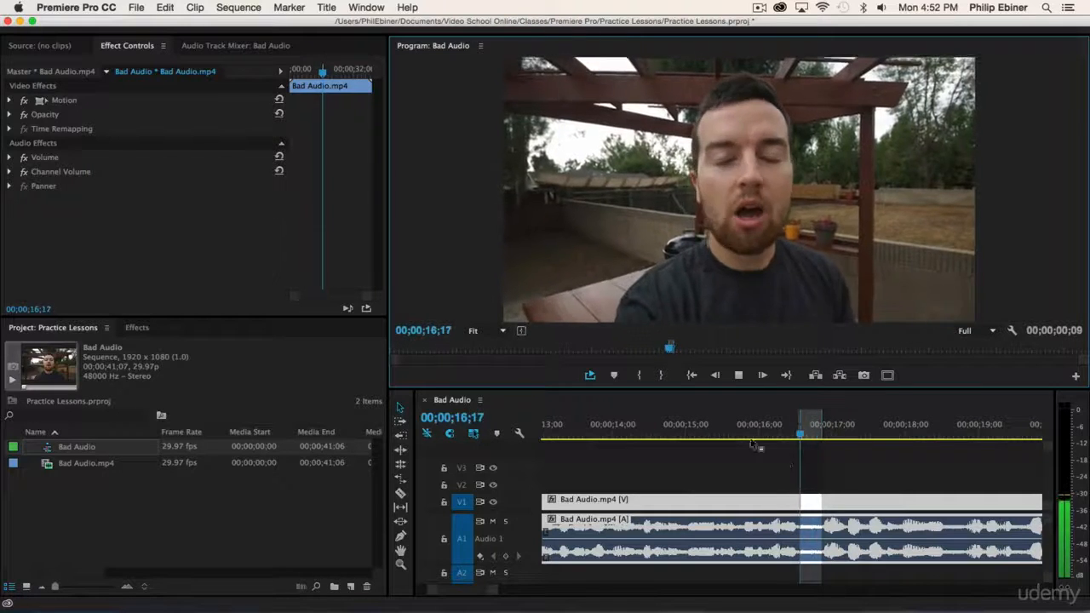
click(137, 328)
click(92, 350)
text(eq)
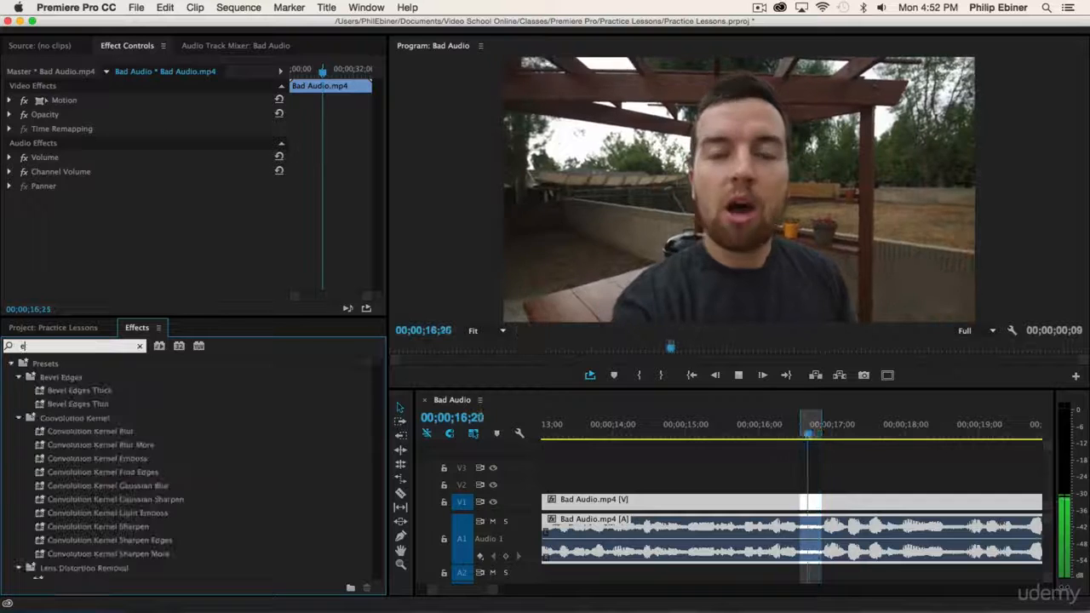
drag(47, 410, 804, 530)
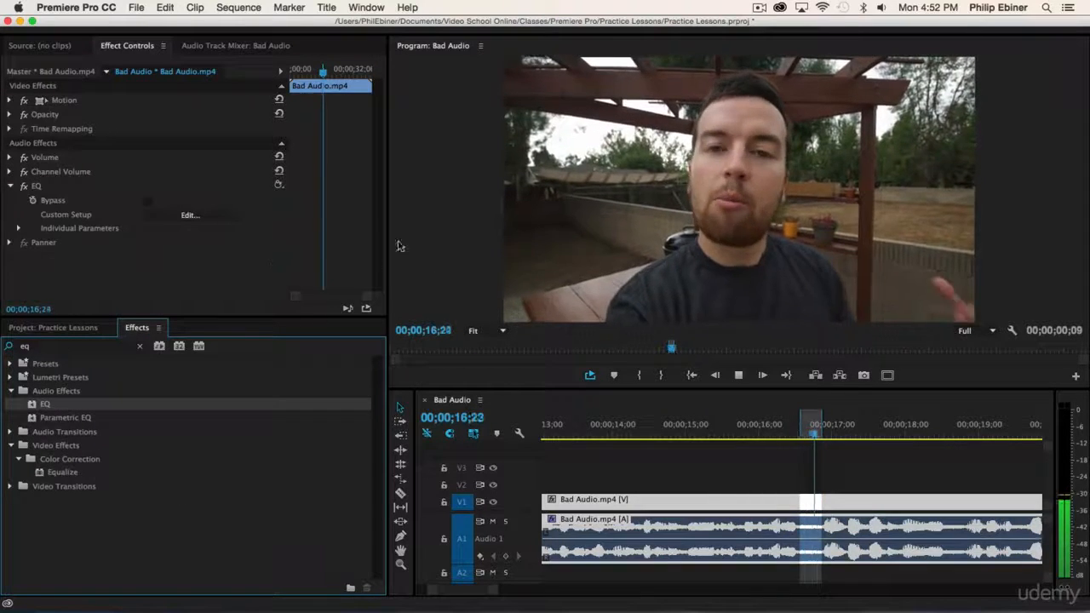
click(179, 216)
drag(634, 151, 812, 69)
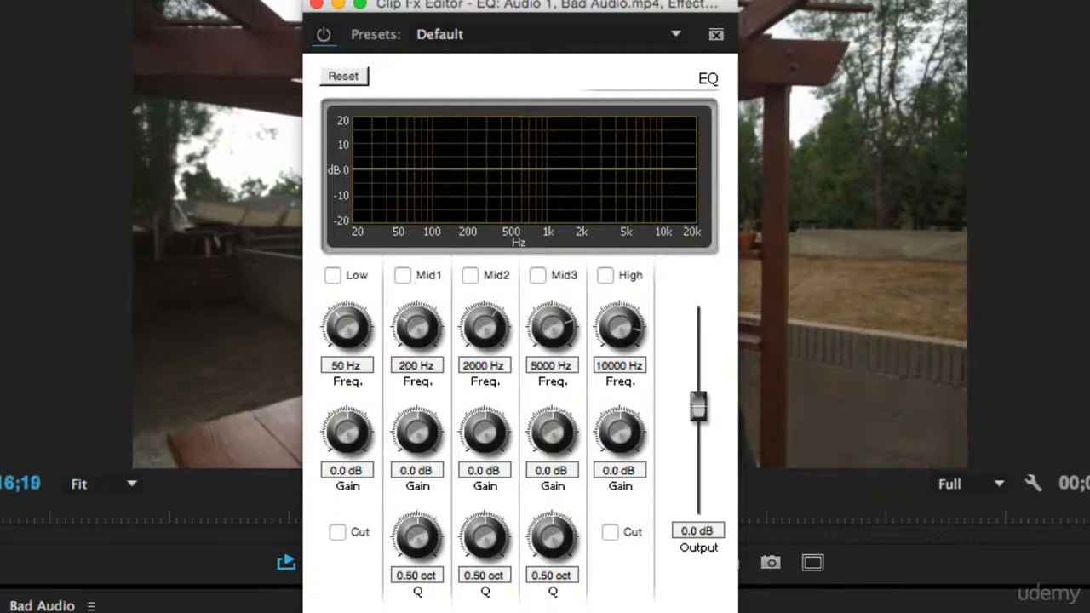
Enable the Mid2 band and pull its node down to a -20 dB cut near 2204 Hz
click(470, 274)
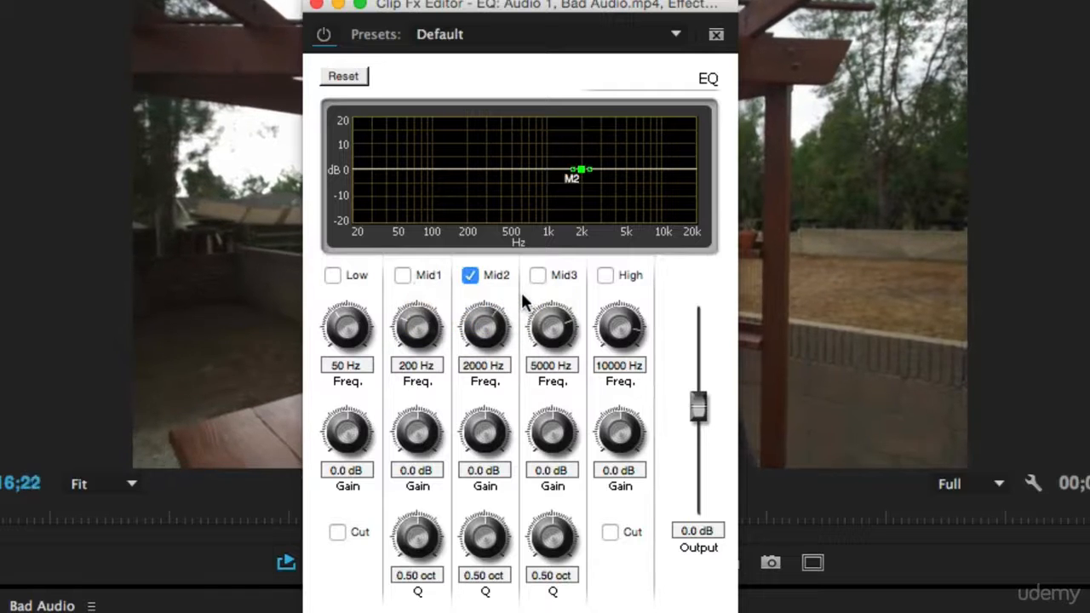
drag(579, 176, 582, 114)
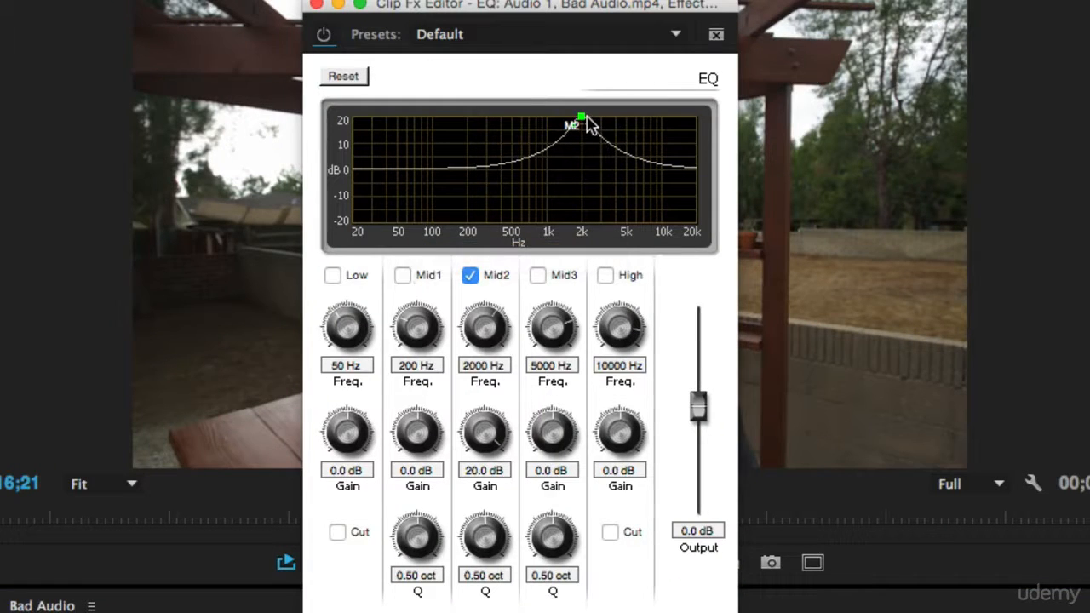
drag(584, 117, 585, 242)
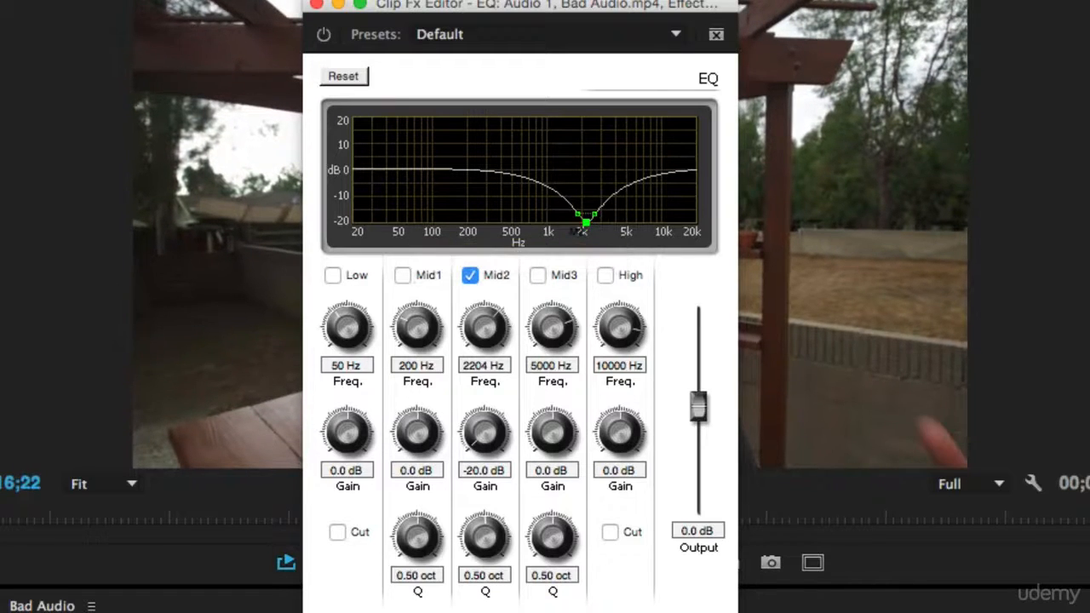
drag(596, 30, 26, 12)
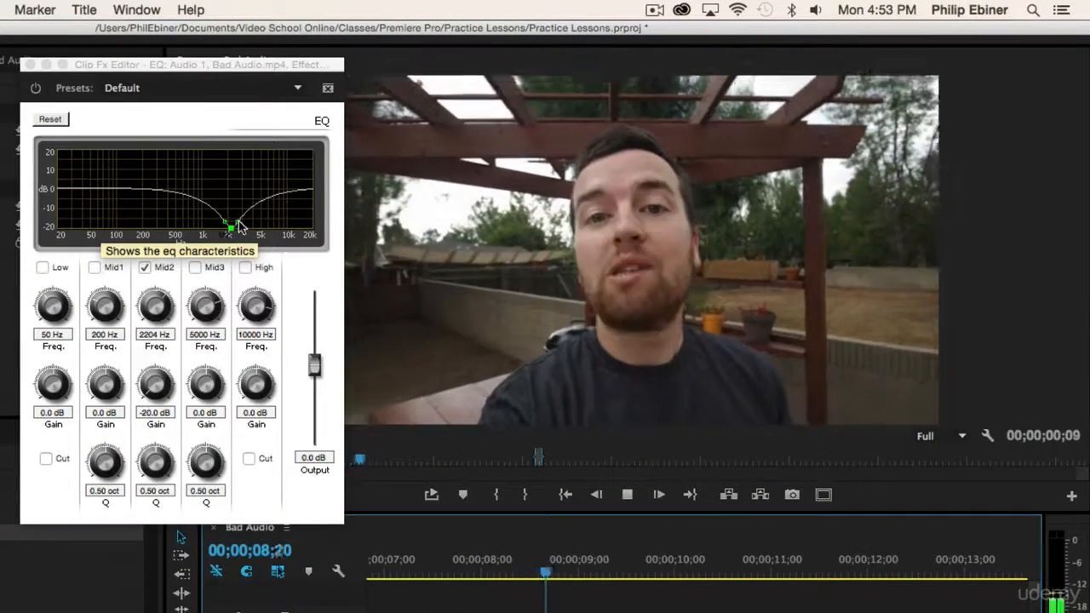
Widen the Mid2 cut's Q to 1.75 oct and compare the sound with EQ toggled
click(243, 223)
key(space)
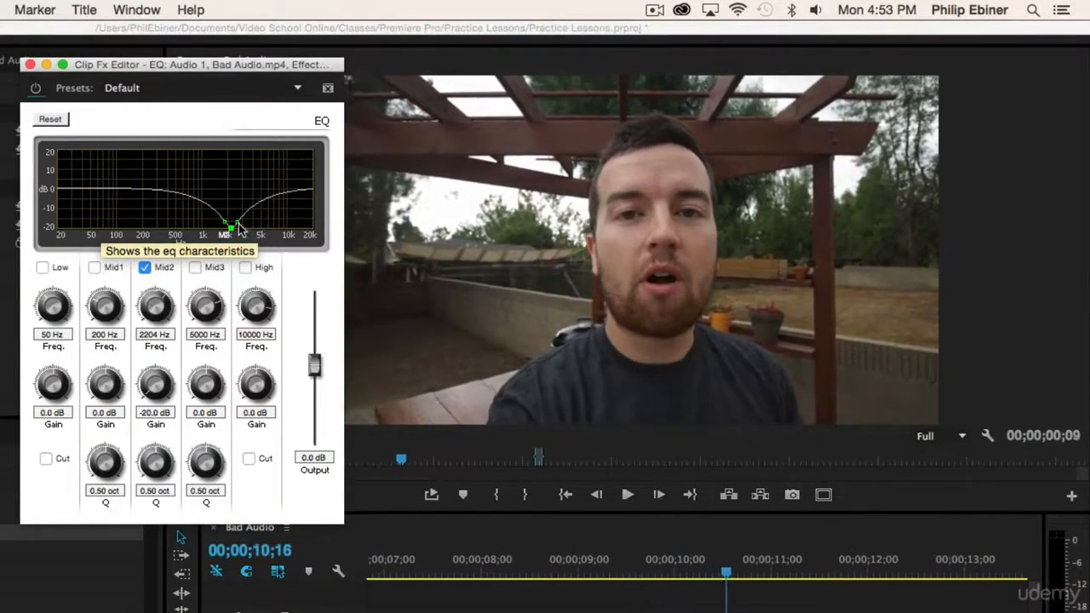
drag(244, 224, 253, 226)
key(space)
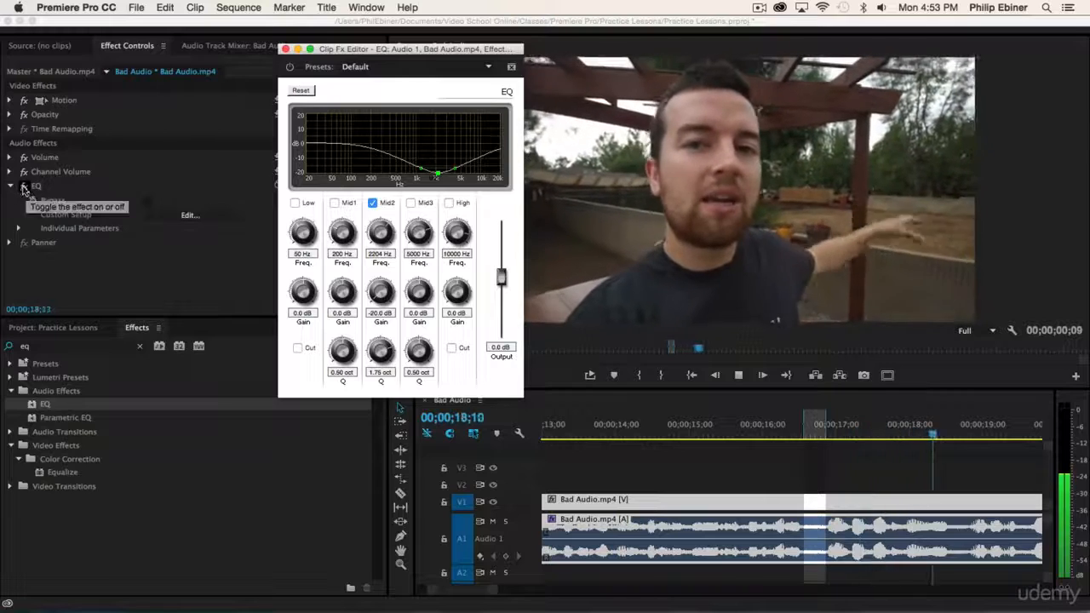
click(24, 188)
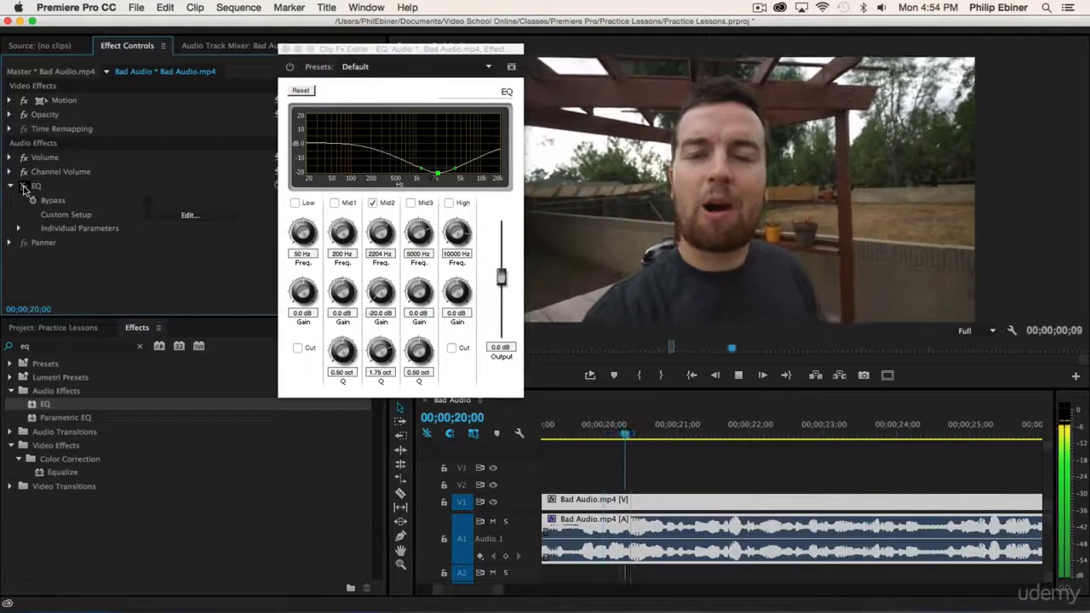
key(space)
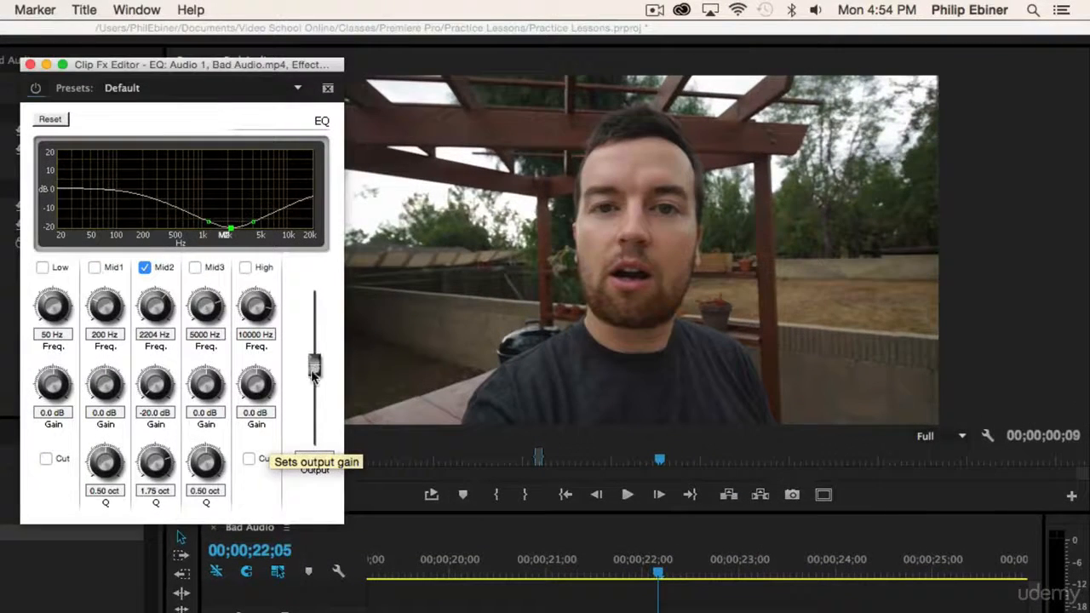
Raise the EQ Output gain to 9.7 dB and listen to the result
drag(313, 375, 317, 337)
key(space)
key(space)
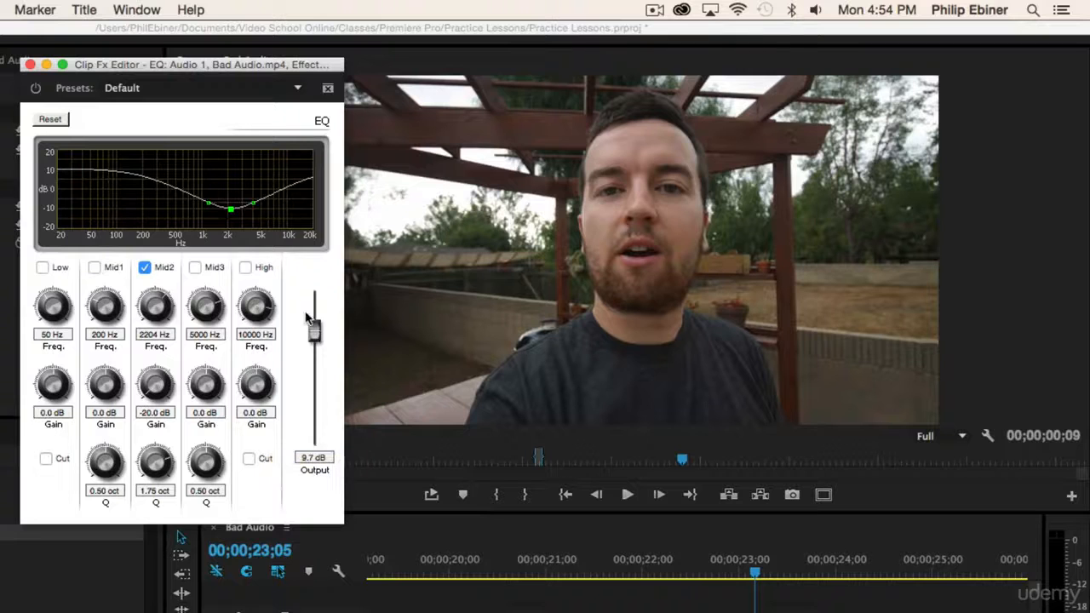
key(space)
key(space)
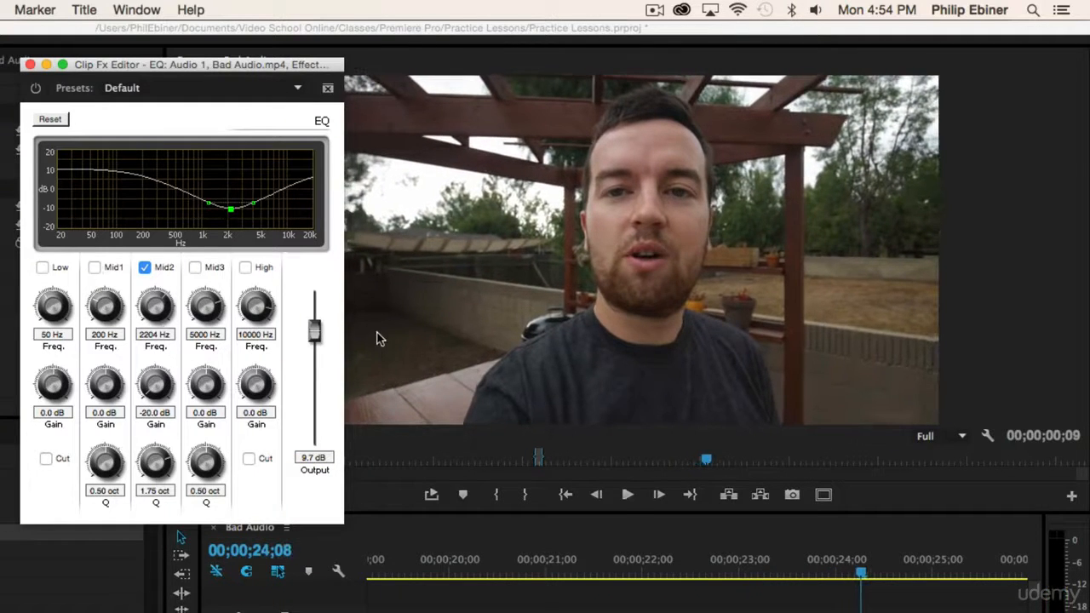
Enable the EQ's Low and High bands and make both Cut filters
click(42, 268)
click(246, 269)
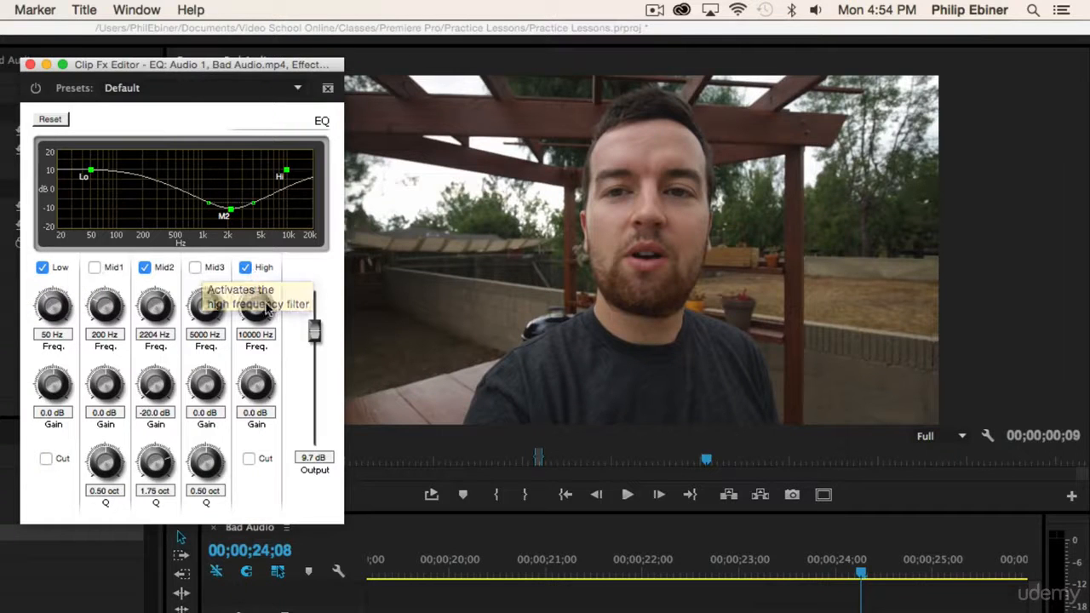
click(45, 459)
click(248, 459)
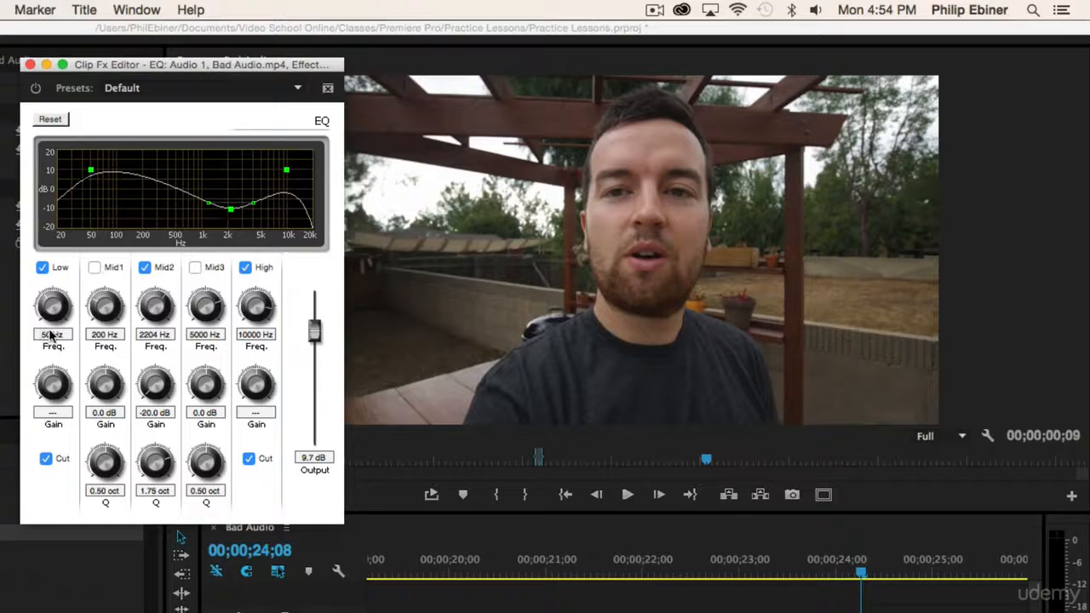
Set the low cut to 200 Hz and the high cut to 4500 Hz, preview, and close the editor
click(51, 335)
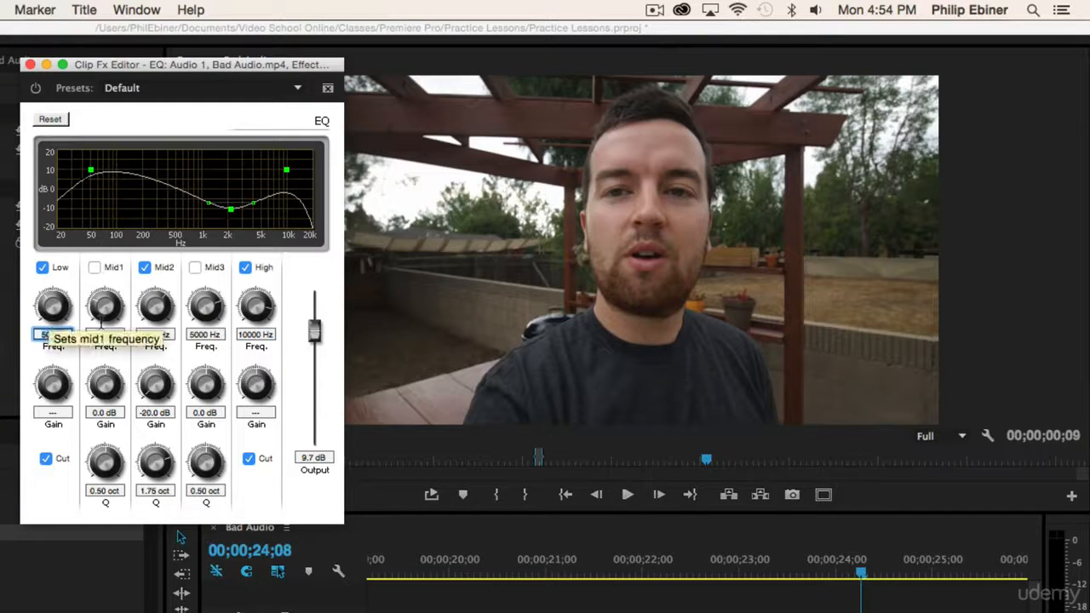
key(Tab)
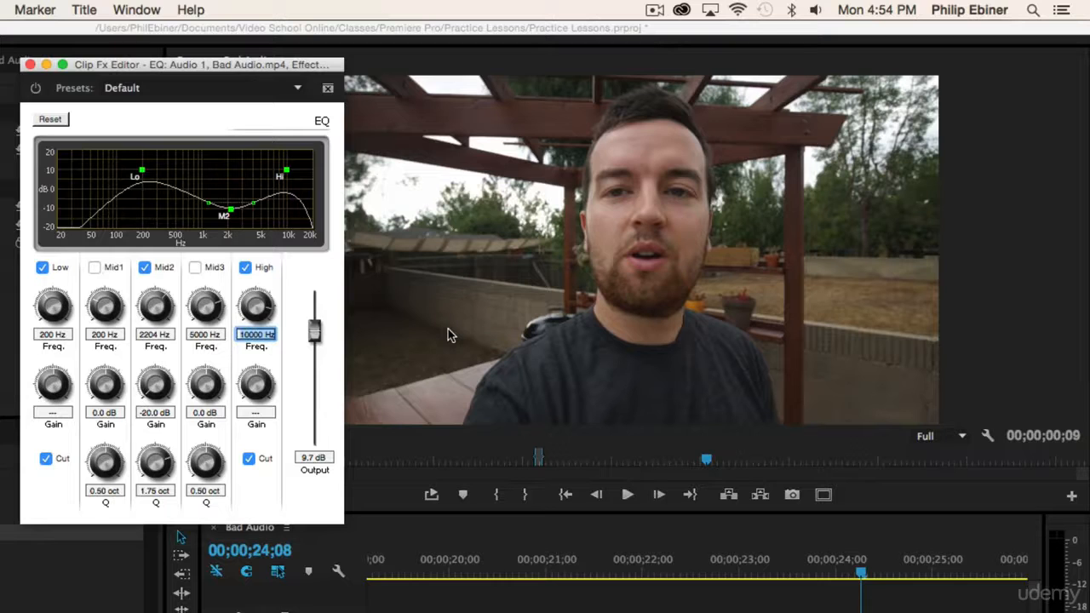
text(4500)
key(Return)
key(space)
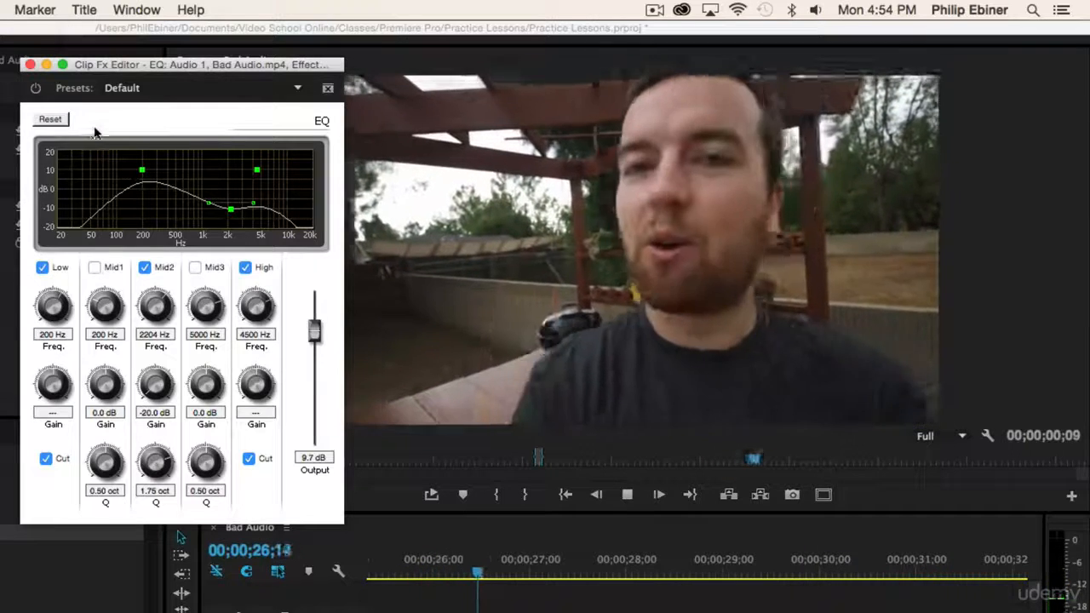
key(space)
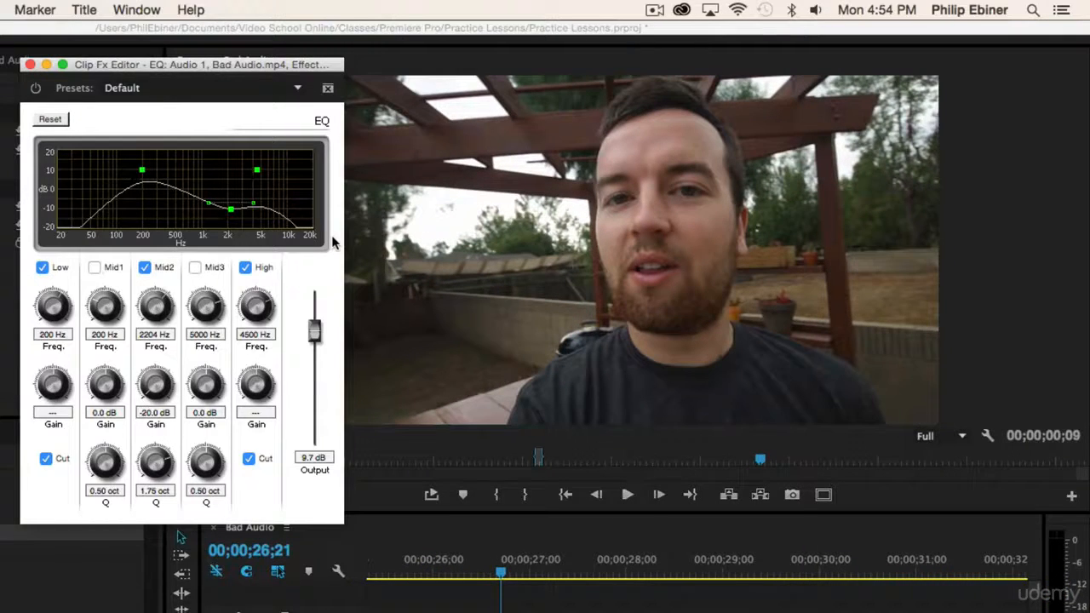
click(31, 65)
Play the finished clip, reselect Bad Audio.mp4 to show its EQ, and toggle the EQ to compare
key(space)
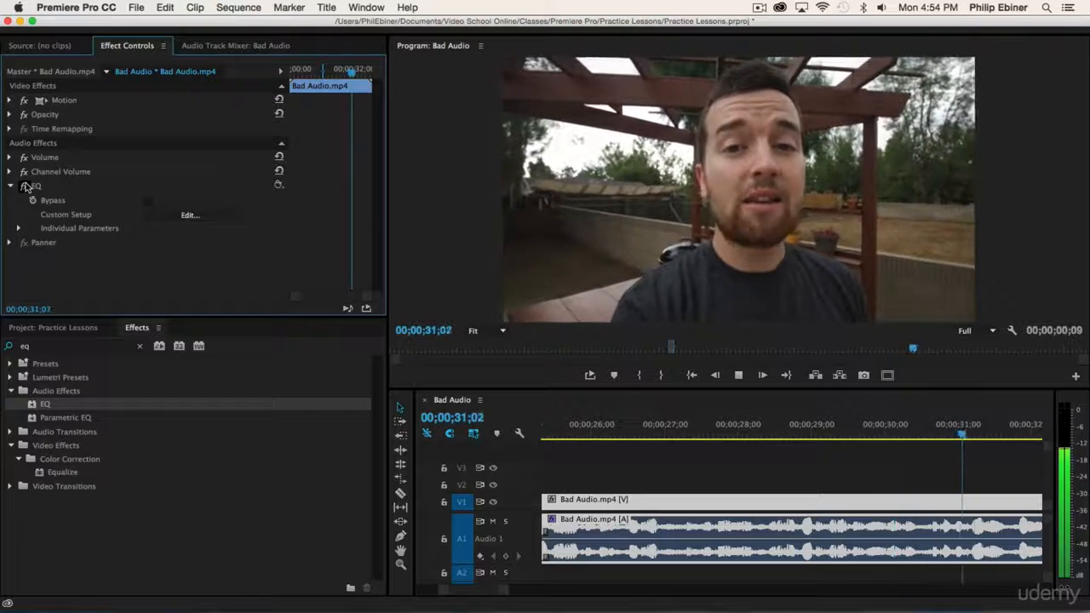
key(space)
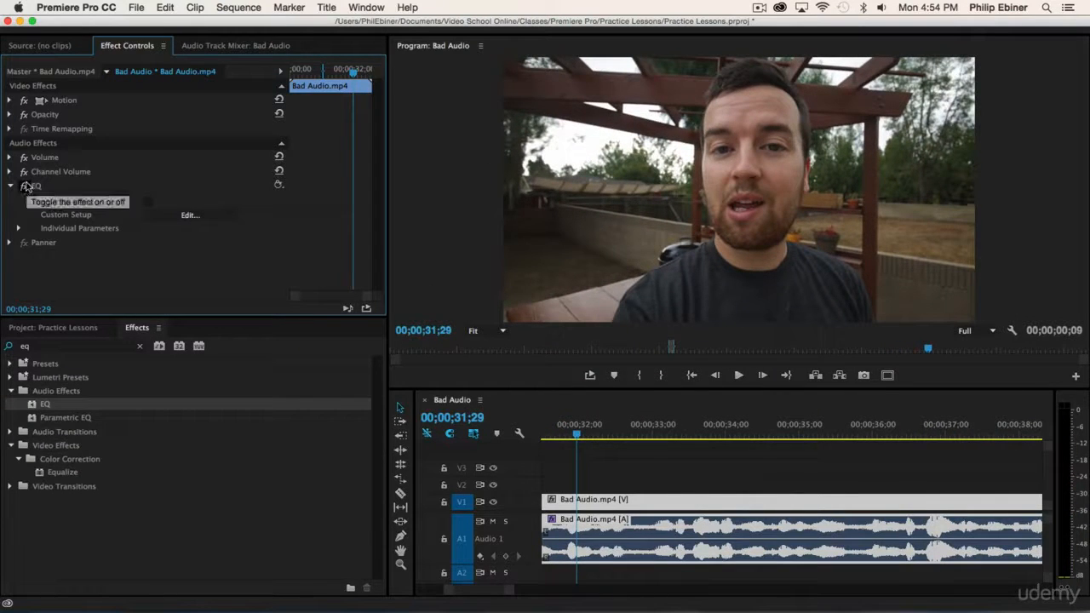
click(871, 490)
key(minus)
click(635, 547)
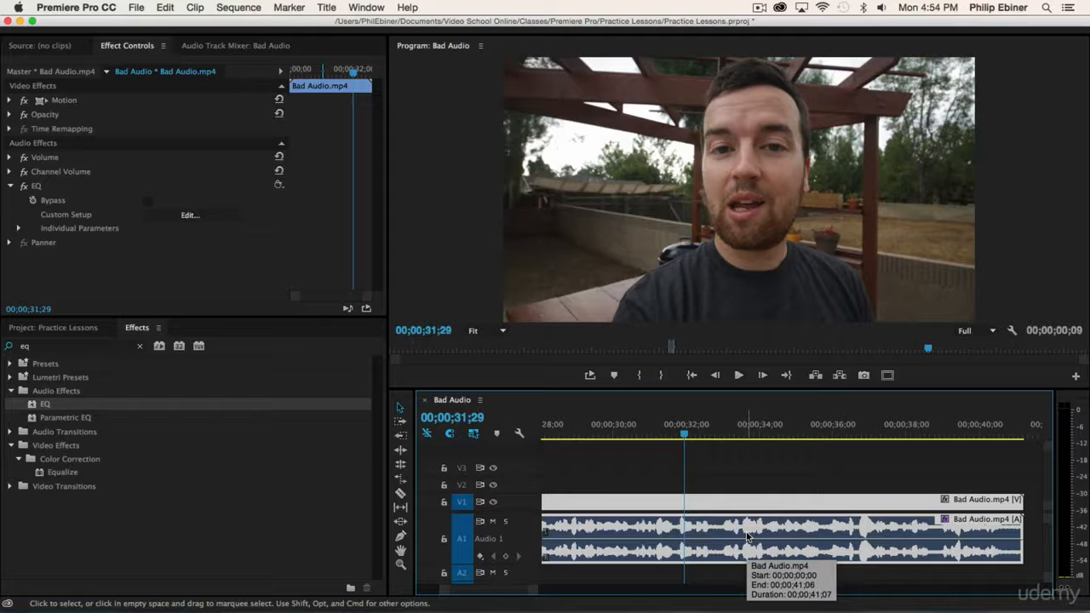
click(26, 189)
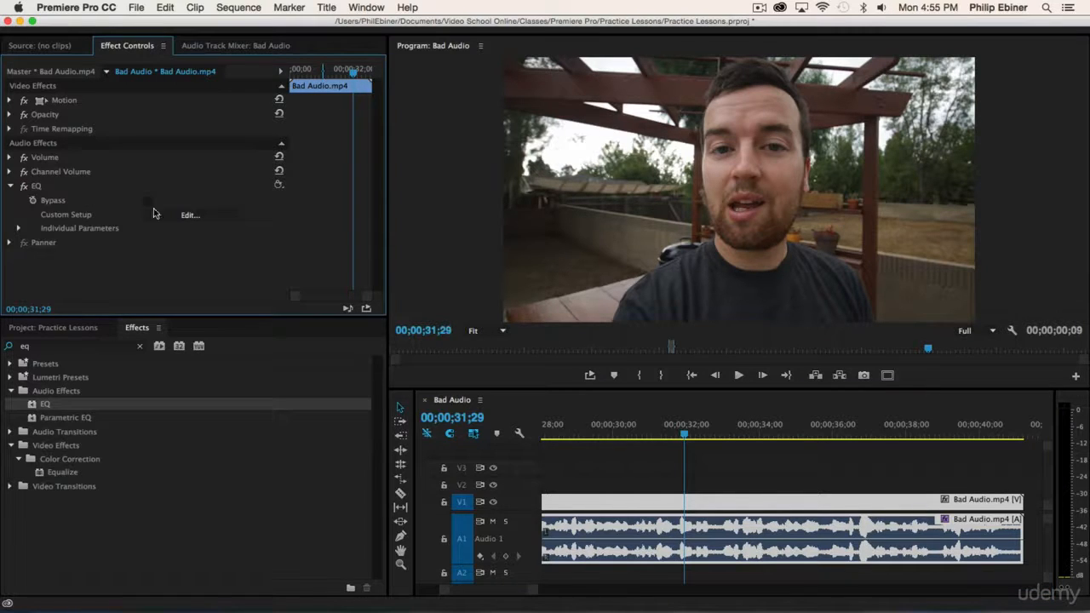